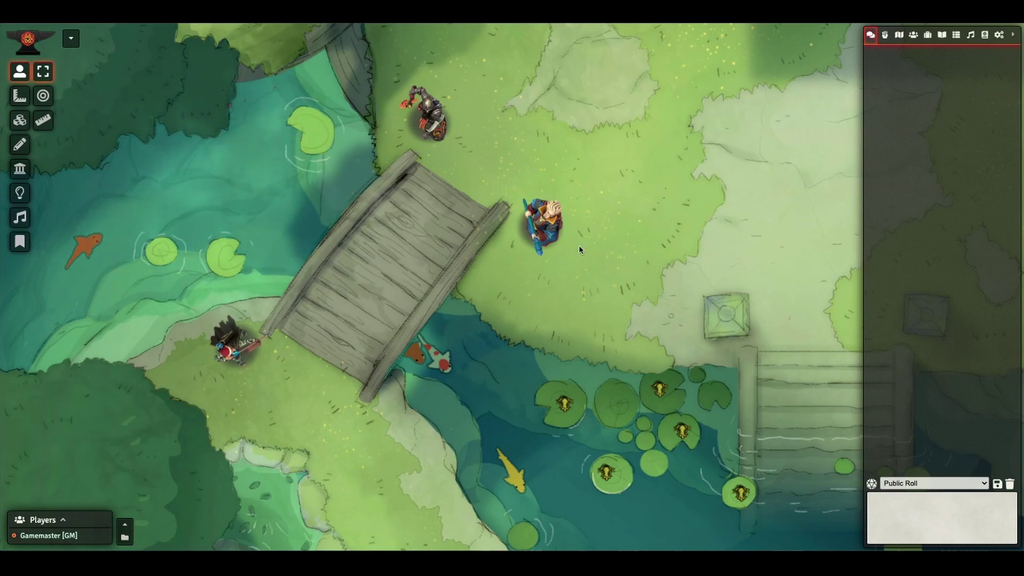
# - Test-scale the blue-robed hero alone, then with the armored token, using ] and [
pyautogui.click(539, 228)
pyautogui.press(']')
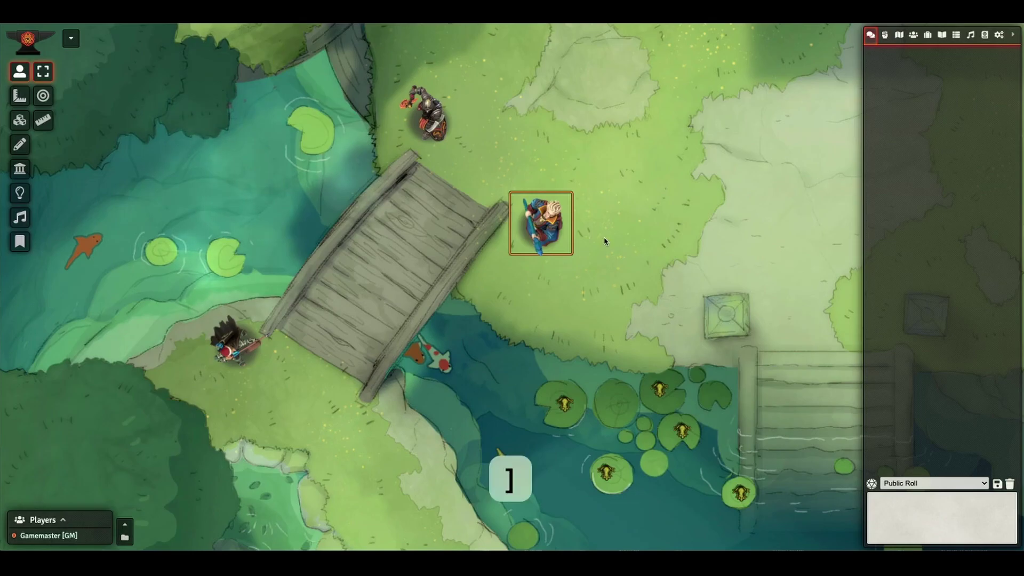
pyautogui.press('[')
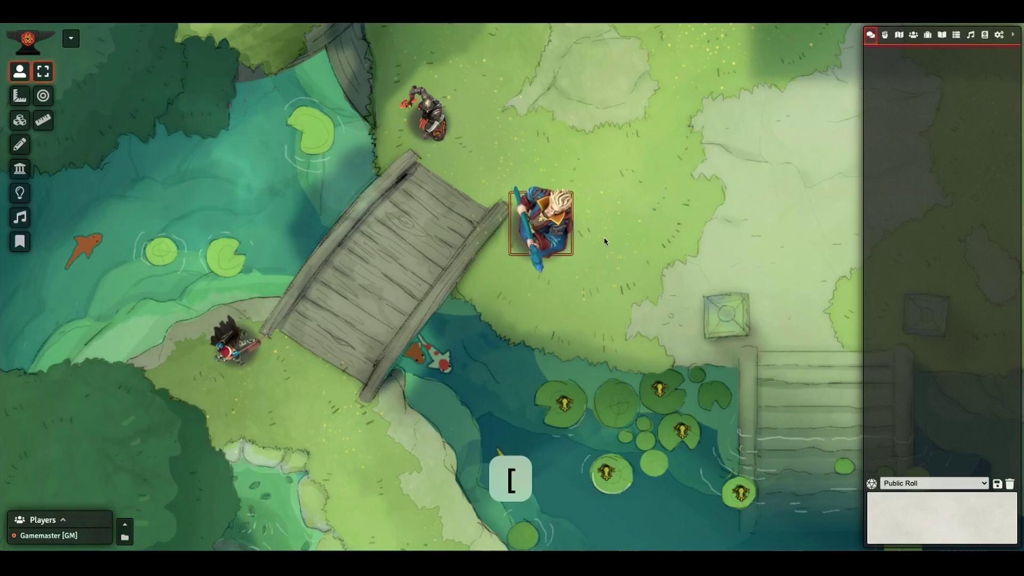
pyautogui.click(412, 76)
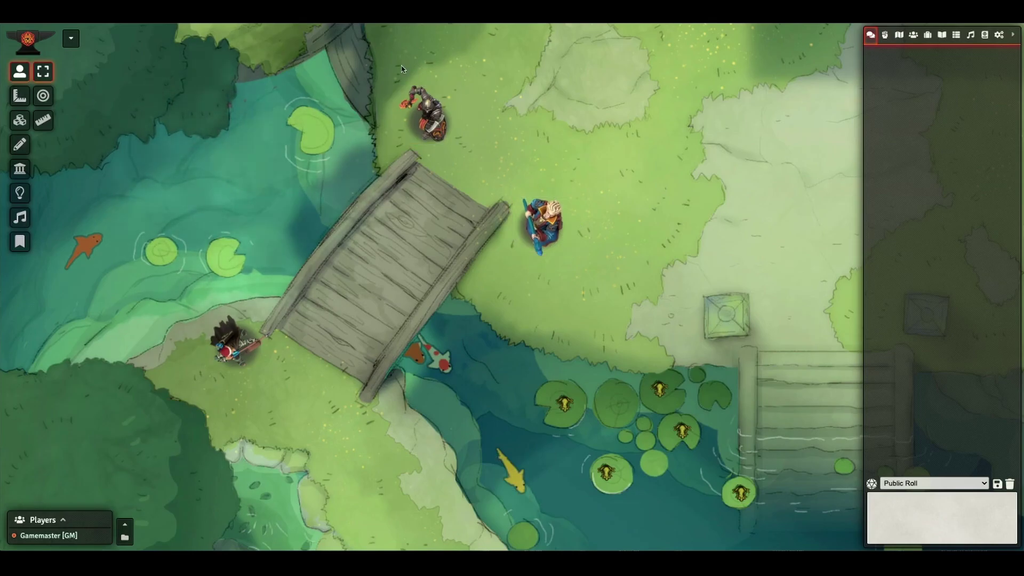
pyautogui.moveTo(377, 67); pyautogui.dragTo(612, 276)
pyautogui.press(']')
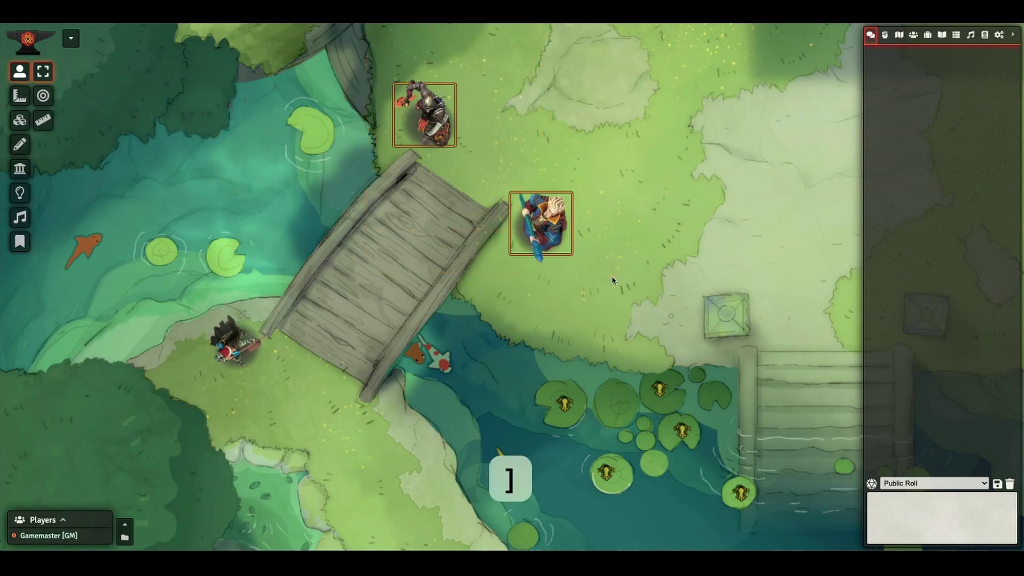
pyautogui.press('[')
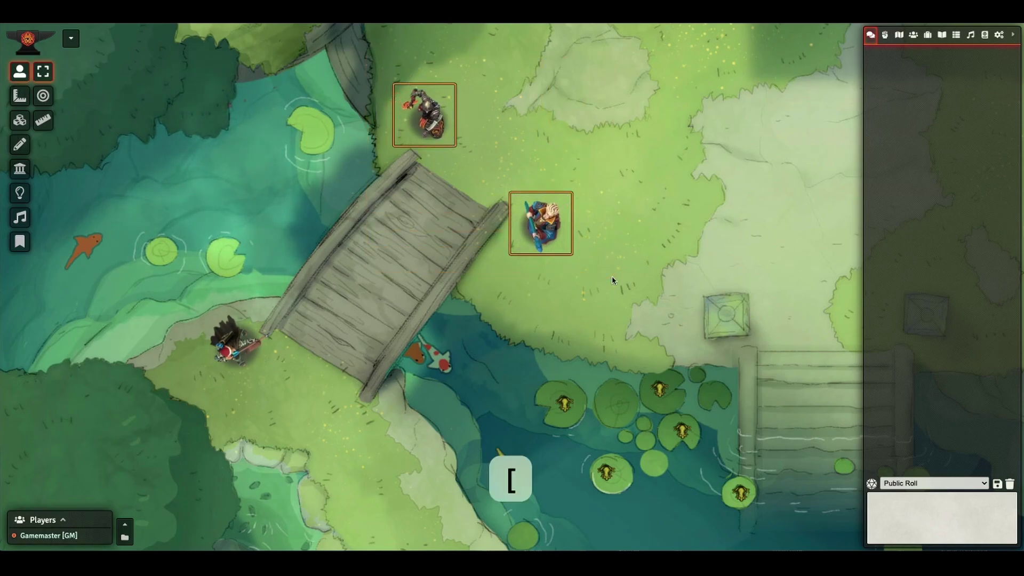
pyautogui.click(612, 277)
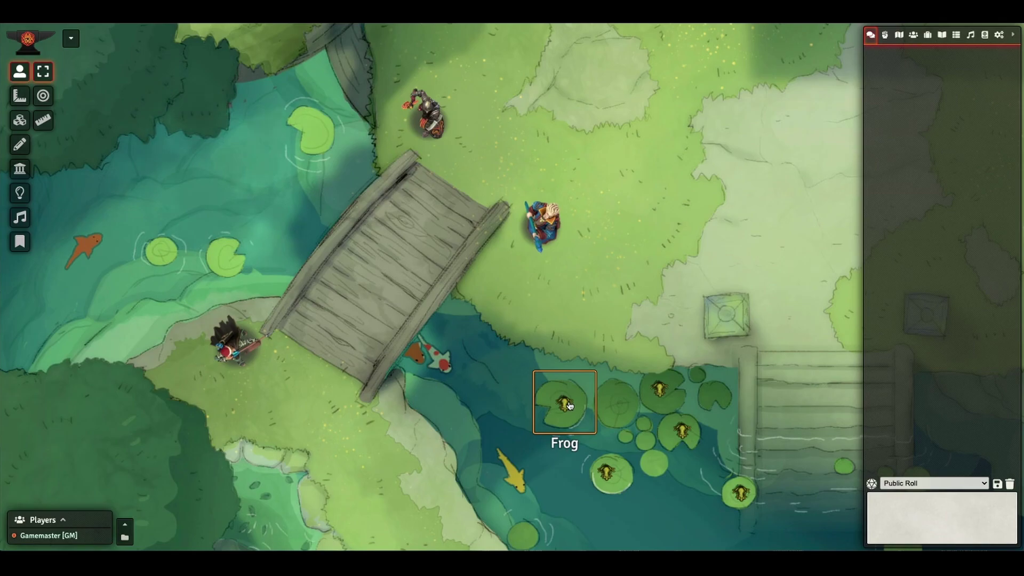
# - Enlarge and shrink individual frog tokens on the lily pads with ] and [
pyautogui.press(']')
pyautogui.click(657, 392)
pyautogui.press('[')
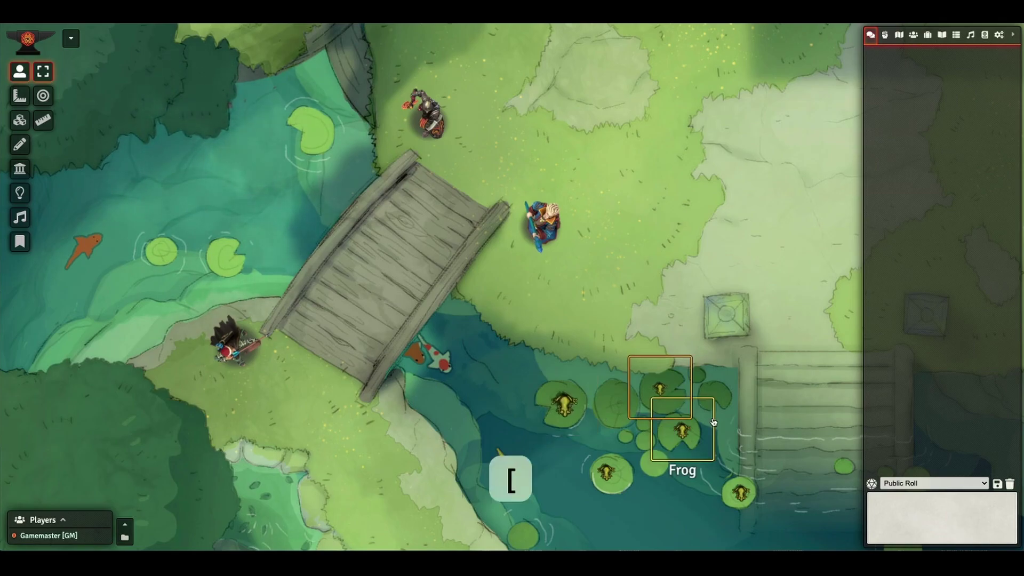
pyautogui.click(683, 447)
pyautogui.press(']')
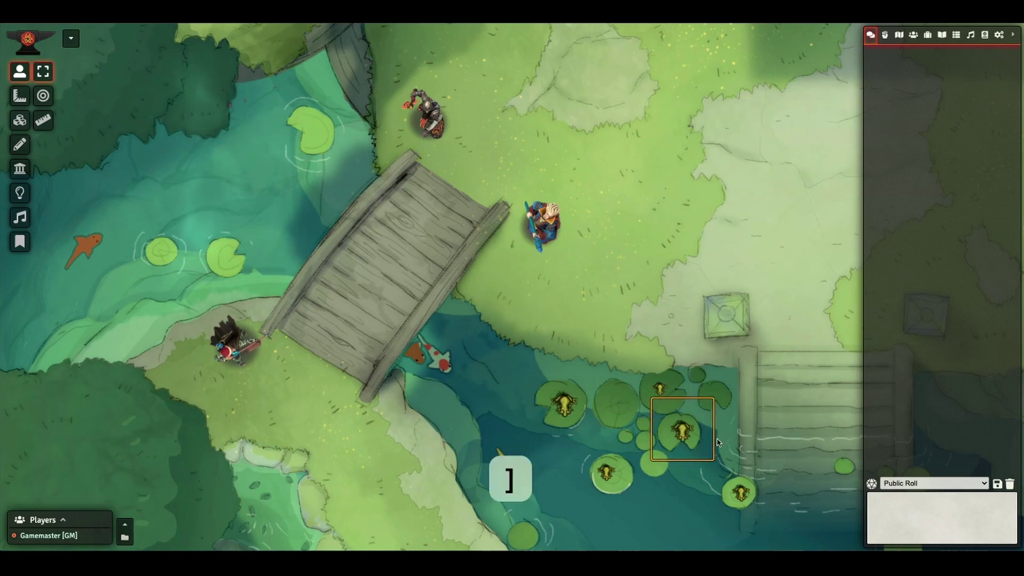
pyautogui.click(559, 354)
# - Rotate all five frogs slightly with Shift+[ and Shift+], then drop a Giant Crab left of the bridge
pyautogui.moveTo(533, 344); pyautogui.dragTo(793, 512)
pyautogui.hotkey('shift', '[')
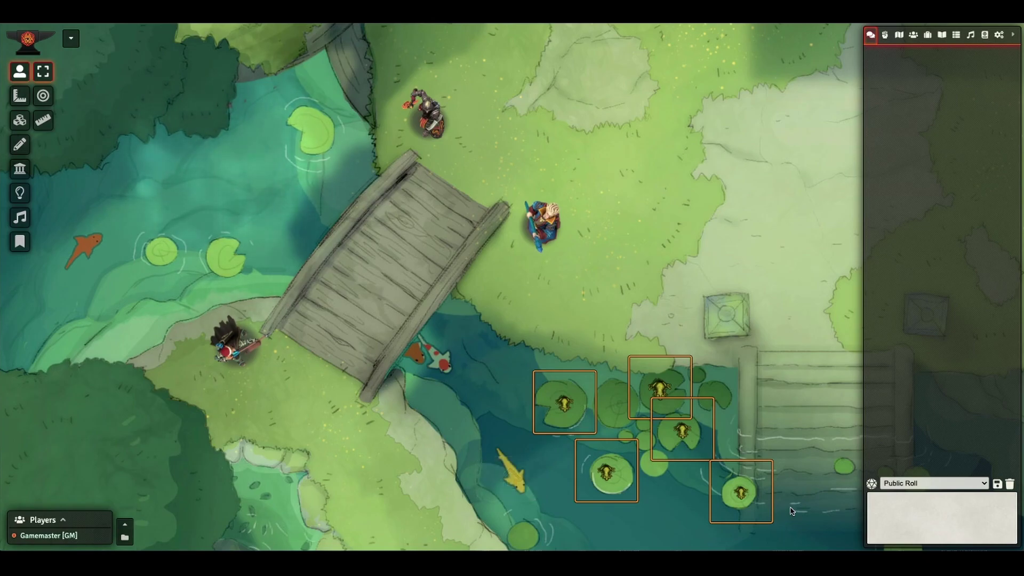
pyautogui.hotkey('shift', ']')
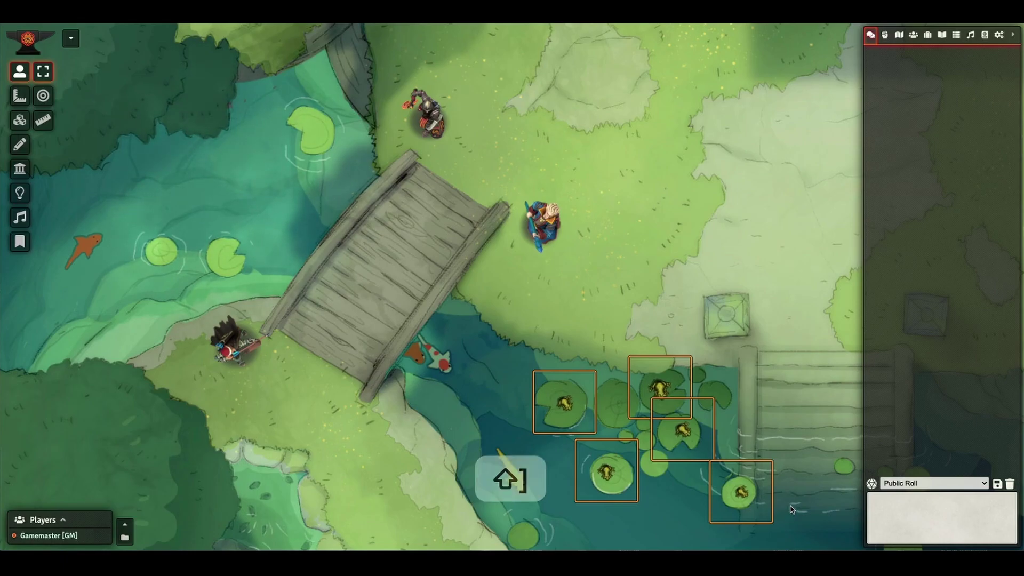
pyautogui.click(791, 511)
pyautogui.click(913, 35)
pyautogui.moveTo(905, 141); pyautogui.dragTo(280, 227)
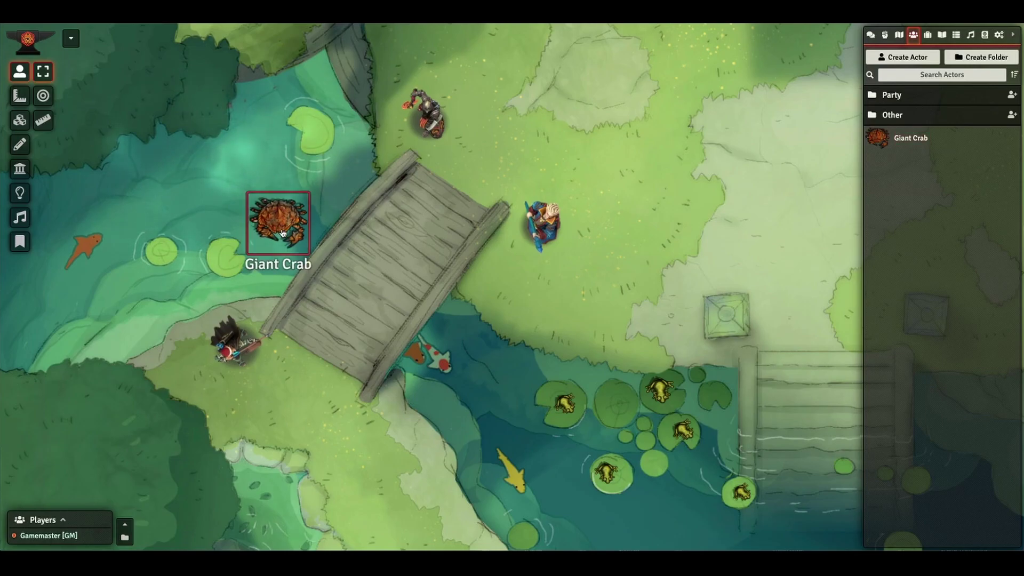
# - Enlarge the pond's Giant Crab two steps with ] and turn it with Cmd+scroll
pyautogui.press(']')
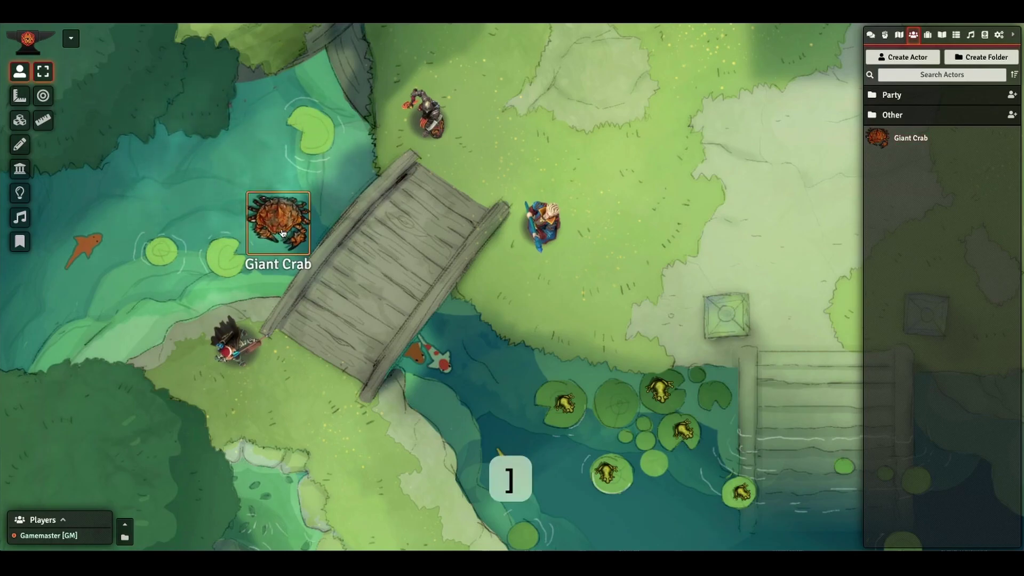
pyautogui.press(']')
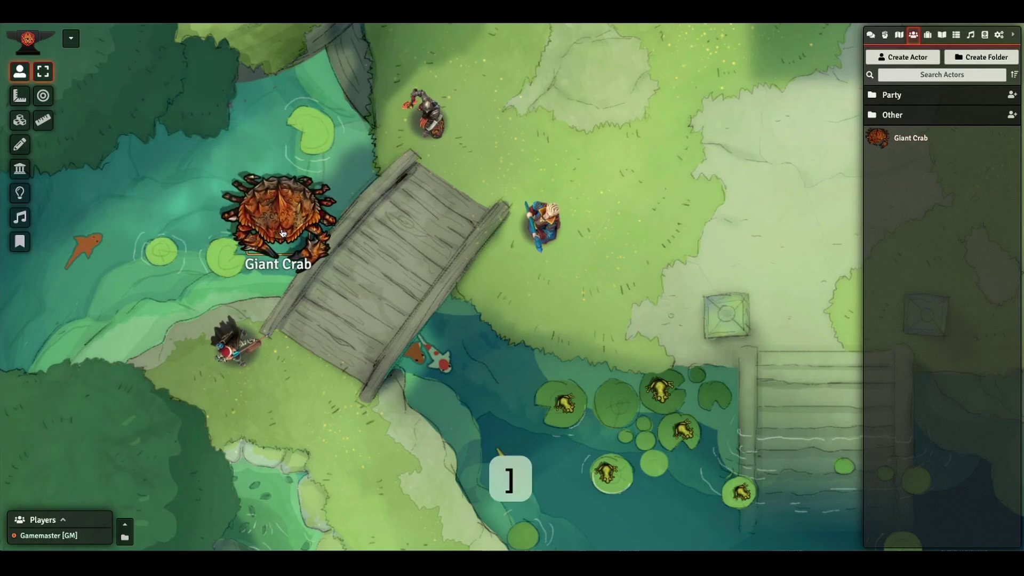
pyautogui.press('super')
pyautogui.scroll(-2, 283, 233)
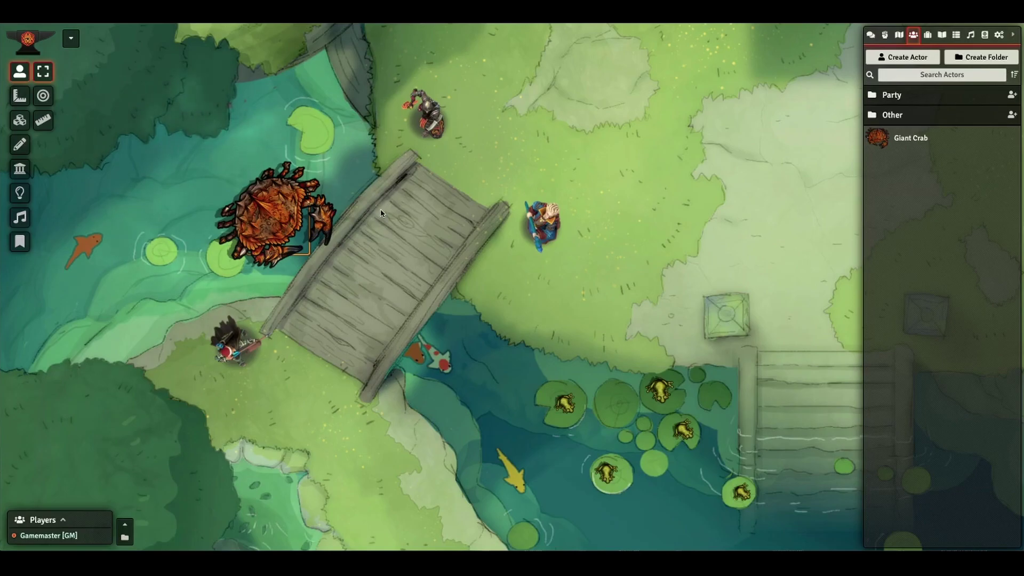
# - Place extra test Giant Crabs below the hero, on the upper grass and to the right
pyautogui.moveTo(899, 145); pyautogui.dragTo(567, 310)
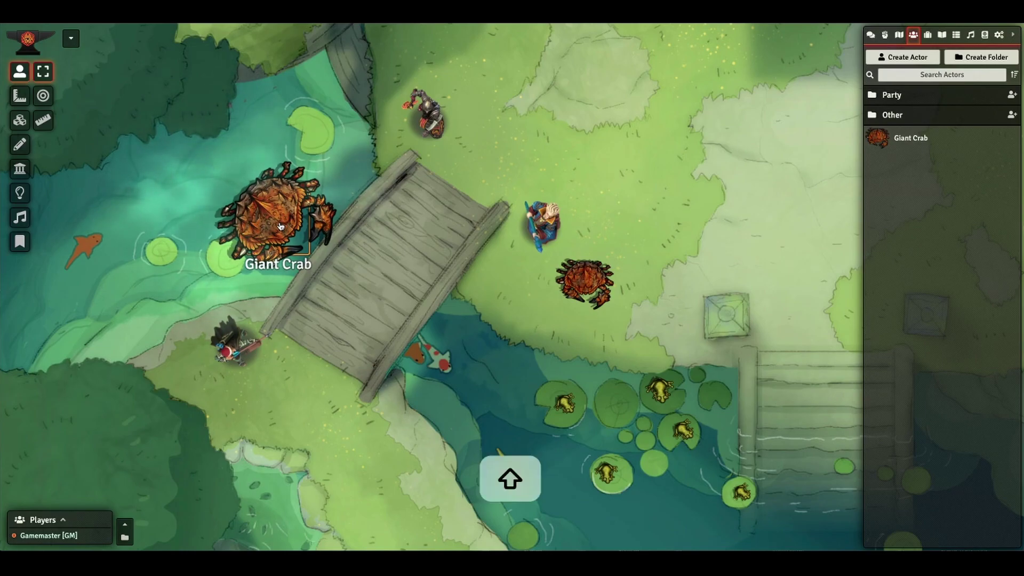
pyautogui.hotkey('shift', '\\')
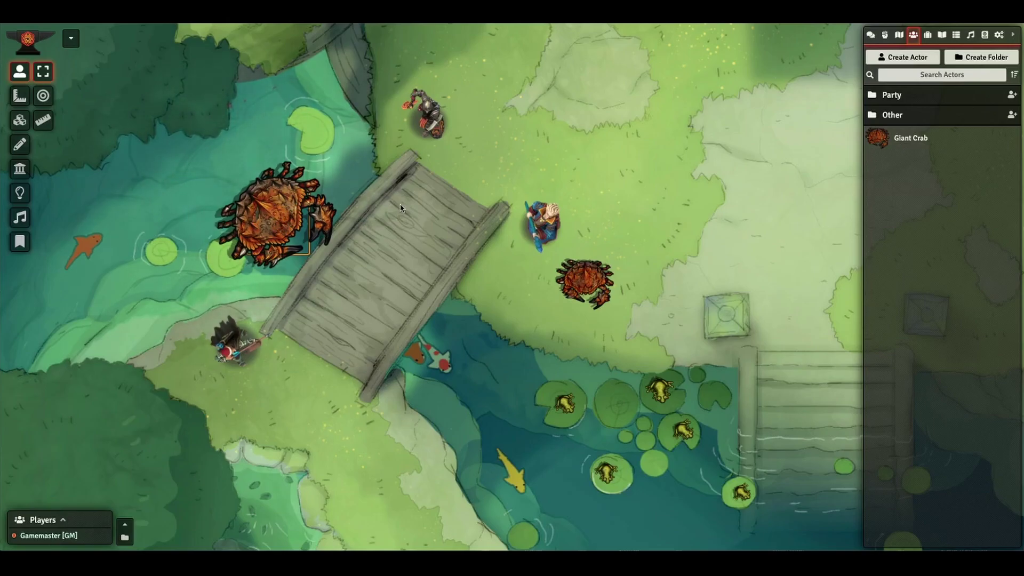
pyautogui.moveTo(891, 138); pyautogui.dragTo(645, 157)
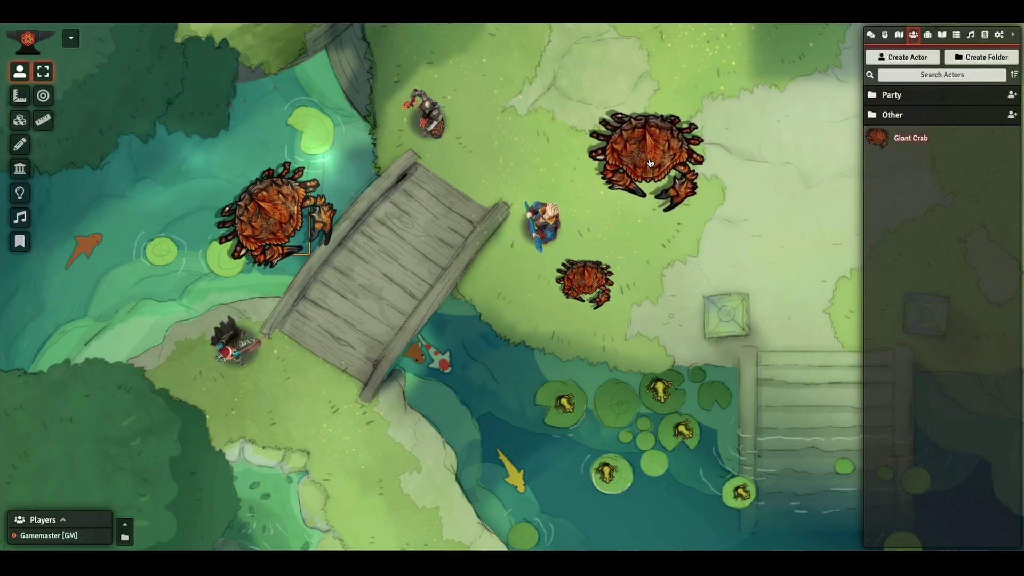
pyautogui.moveTo(877, 138); pyautogui.dragTo(768, 283)
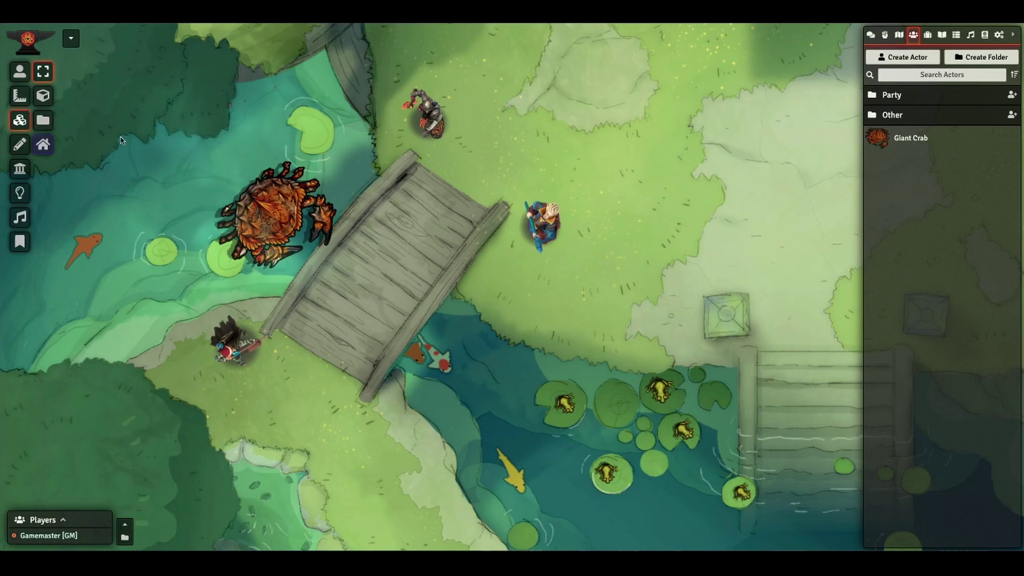
# - Place bush tiles from the image browser onto the upper and right grass
pyautogui.click(43, 120)
pyautogui.moveTo(422, 385); pyautogui.dragTo(701, 213)
pyautogui.moveTo(407, 380); pyautogui.dragTo(773, 277)
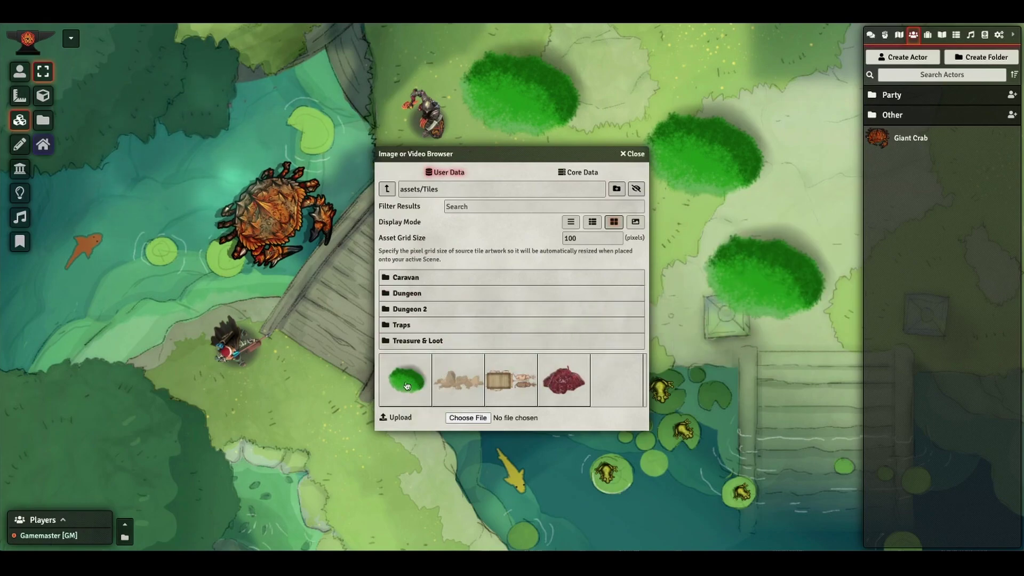
pyautogui.moveTo(411, 385); pyautogui.dragTo(772, 99)
pyautogui.click(632, 154)
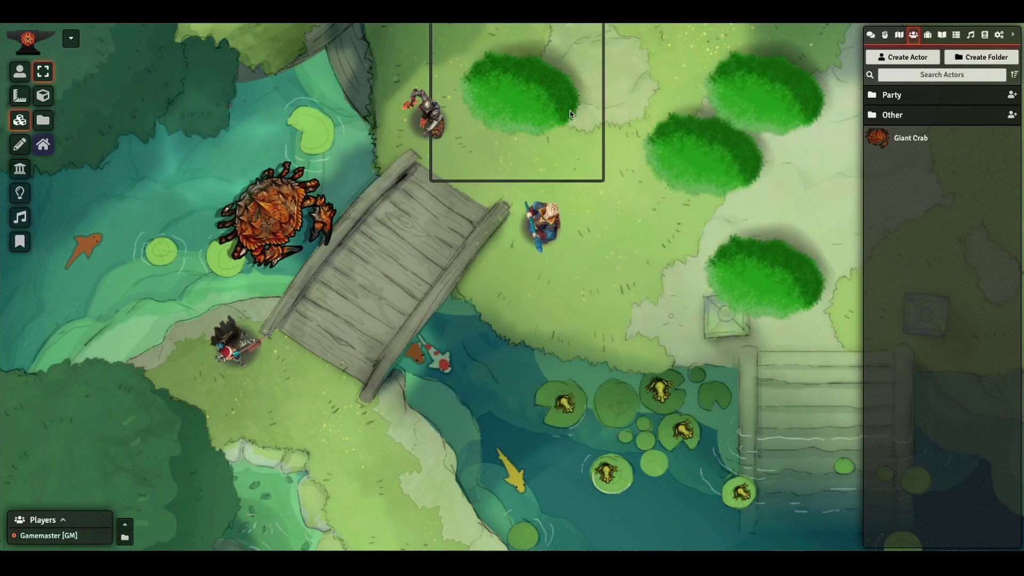
# - Shrink the four selected bush tiles, then rotate them one way and back
pyautogui.moveTo(403, 51); pyautogui.dragTo(826, 303)
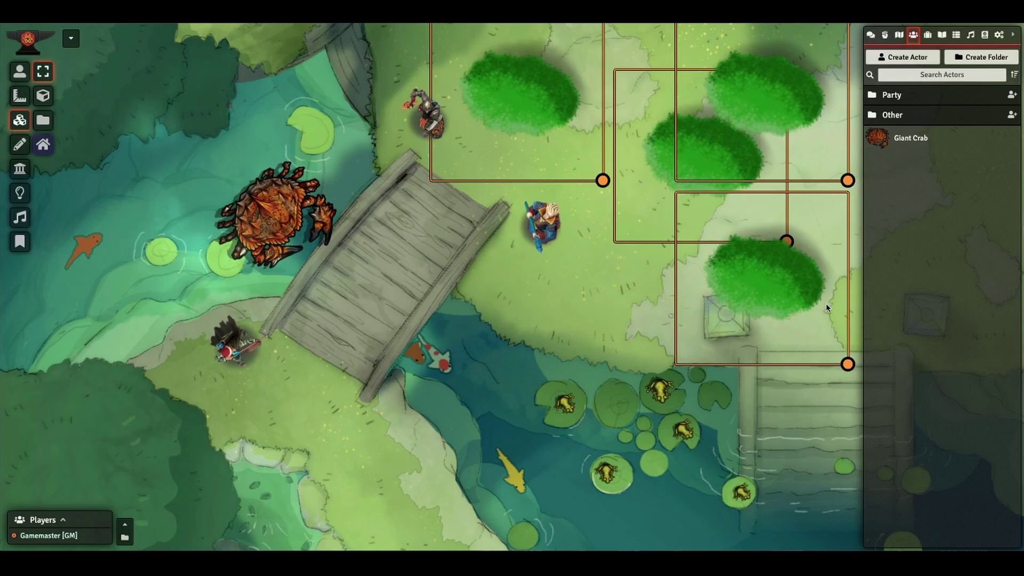
pyautogui.press('[')
pyautogui.press('[')
pyautogui.press('[')
pyautogui.press('[')
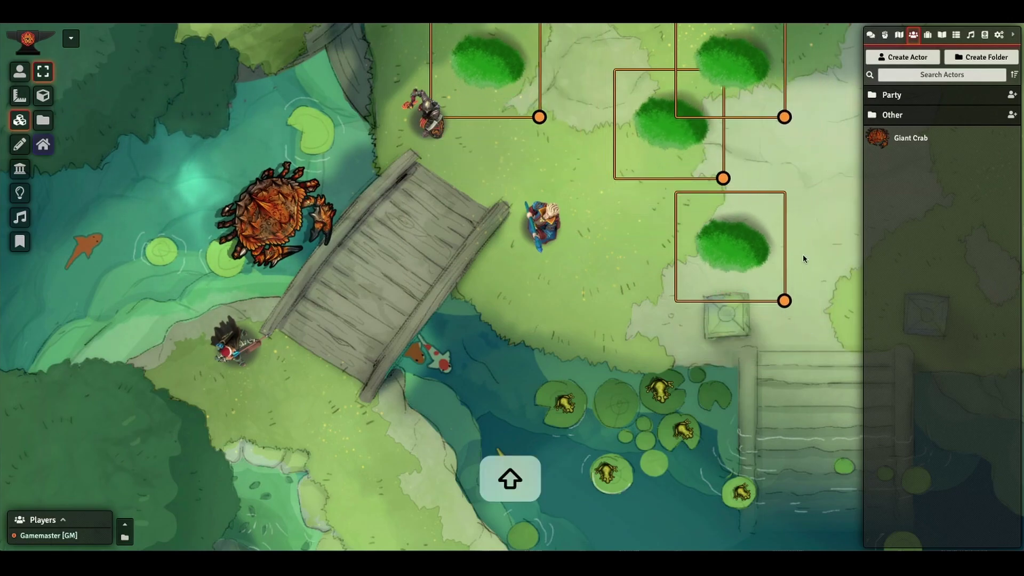
pyautogui.hotkey('shift', '[')
pyautogui.hotkey('shift', '[')
pyautogui.hotkey('shift', '[')
pyautogui.hotkey('shift', '[')
pyautogui.hotkey('shift', '[')
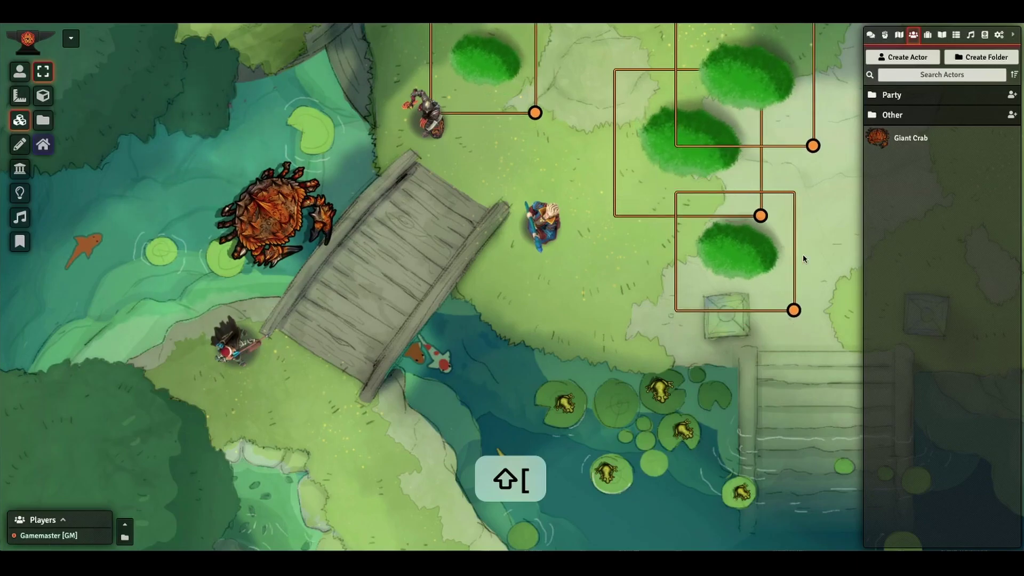
pyautogui.hotkey('shift', ']')
pyautogui.hotkey('shift', ']')
pyautogui.hotkey('shift', ']')
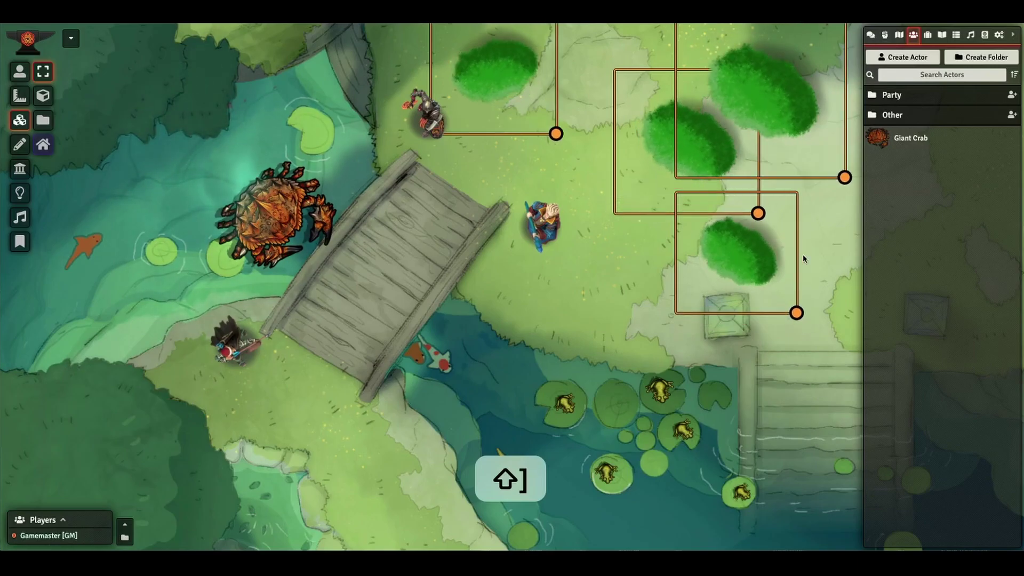
# - Move the top-left bush tile to the right, deselect, and select the giant crab's light
pyautogui.click(528, 90)
pyautogui.moveTo(528, 89); pyautogui.dragTo(654, 89)
pyautogui.click(747, 134)
pyautogui.click(816, 359)
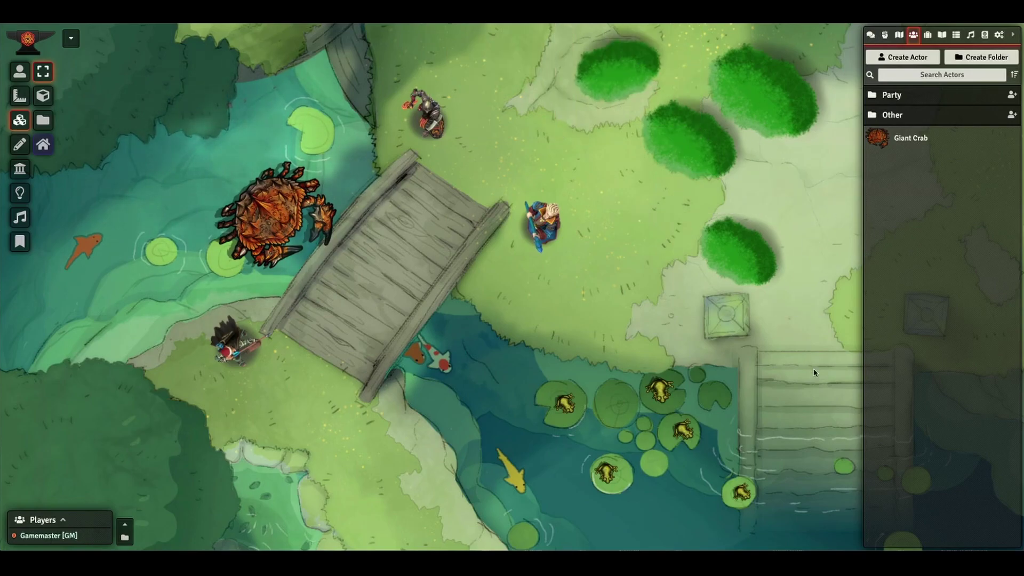
pyautogui.click(19, 192)
pyautogui.click(231, 196)
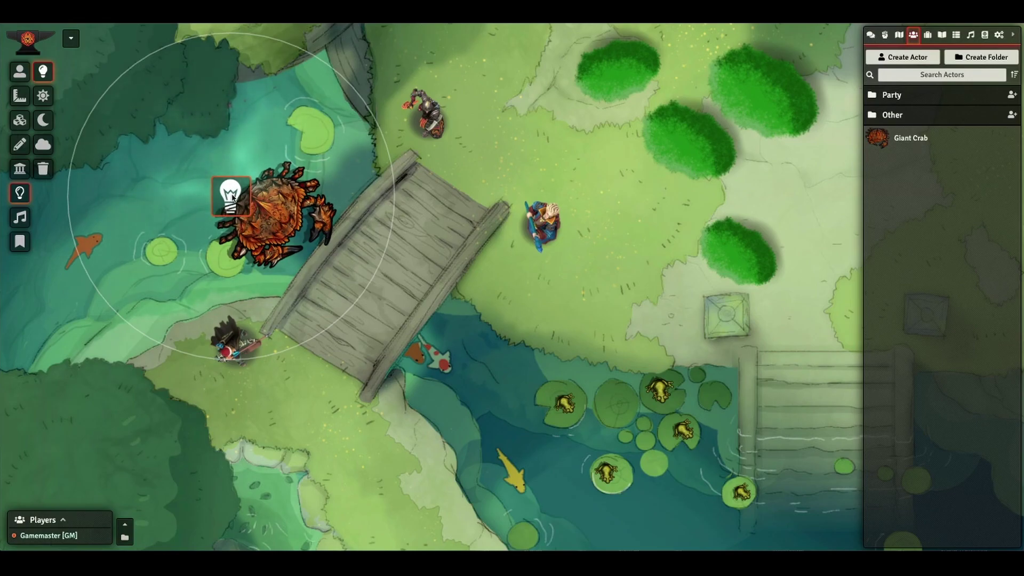
# - Shrink the giant crab's light radius, then resize the pond ambient sound's radius with ] and [
pyautogui.press(']')
pyautogui.press('[')
pyautogui.press('[')
pyautogui.press('[')
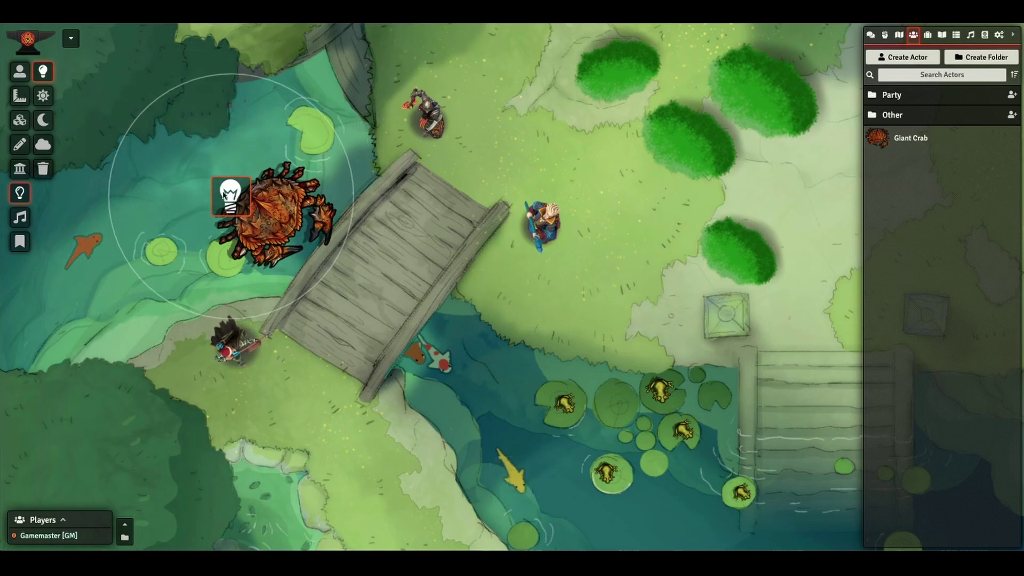
pyautogui.click(15, 221)
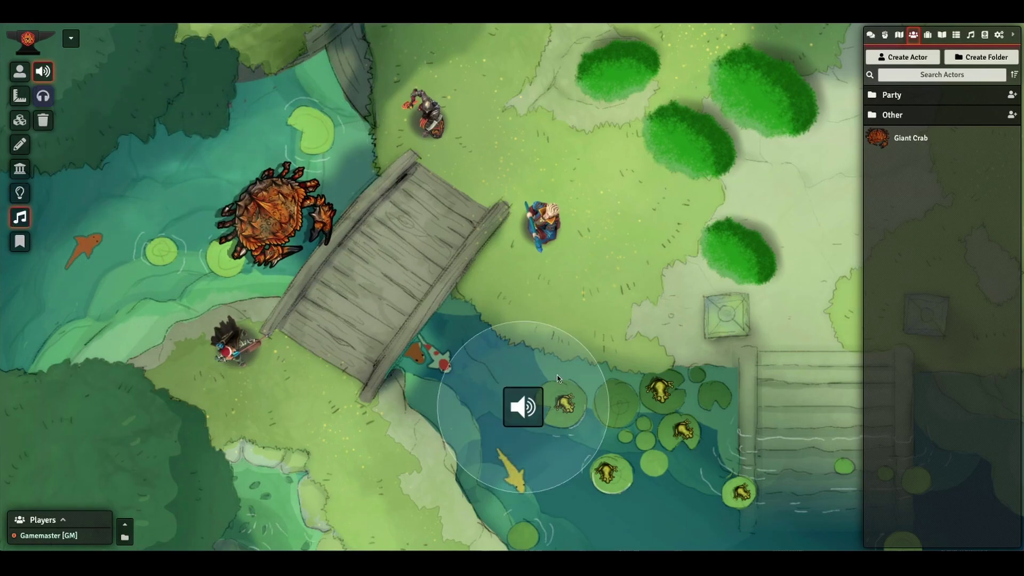
pyautogui.press(']')
pyautogui.press(']')
pyautogui.press(']')
pyautogui.press(']')
pyautogui.press('[')
pyautogui.press('[')
pyautogui.press('[')
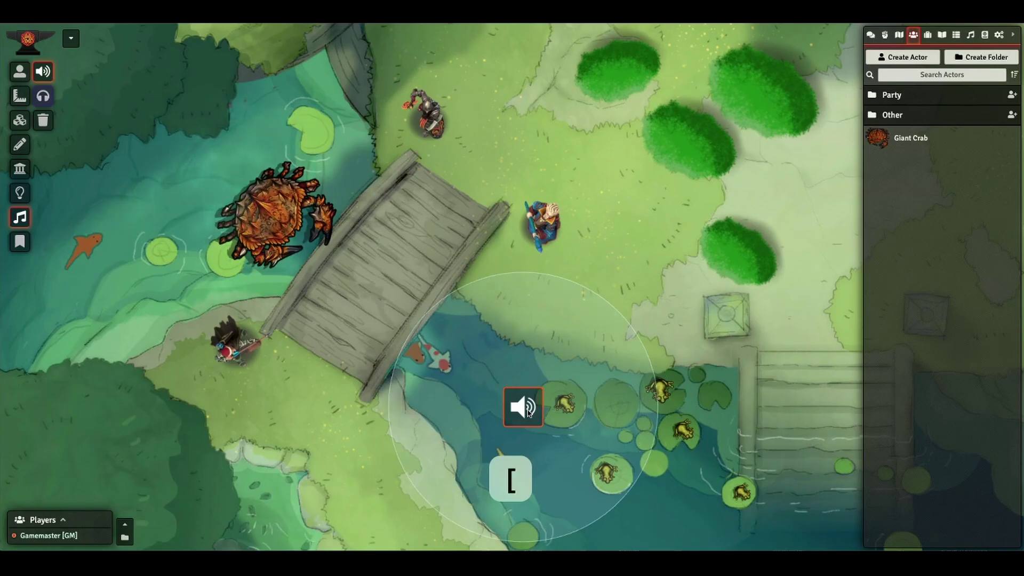
pyautogui.press('[')
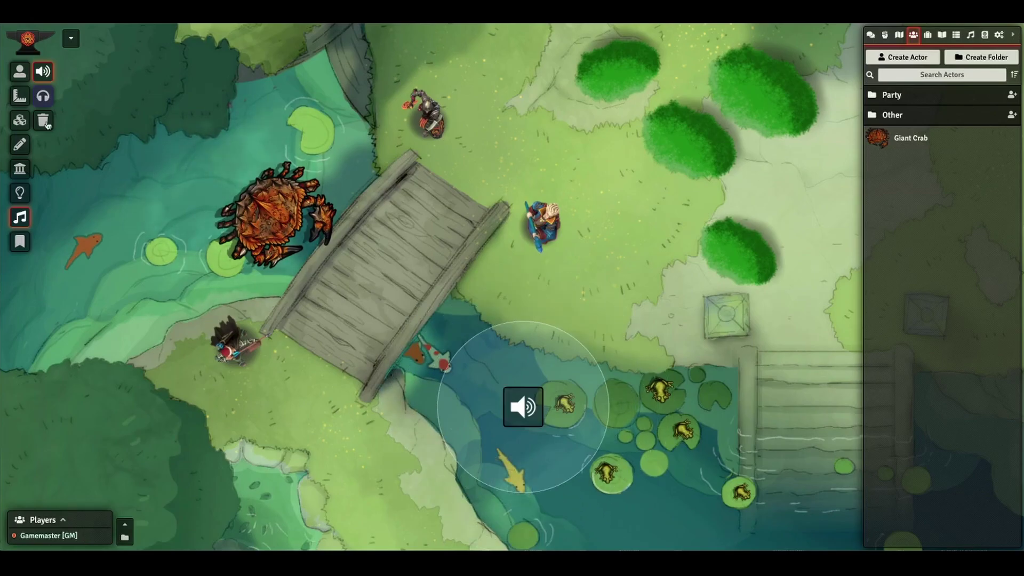
pyautogui.click(20, 96)
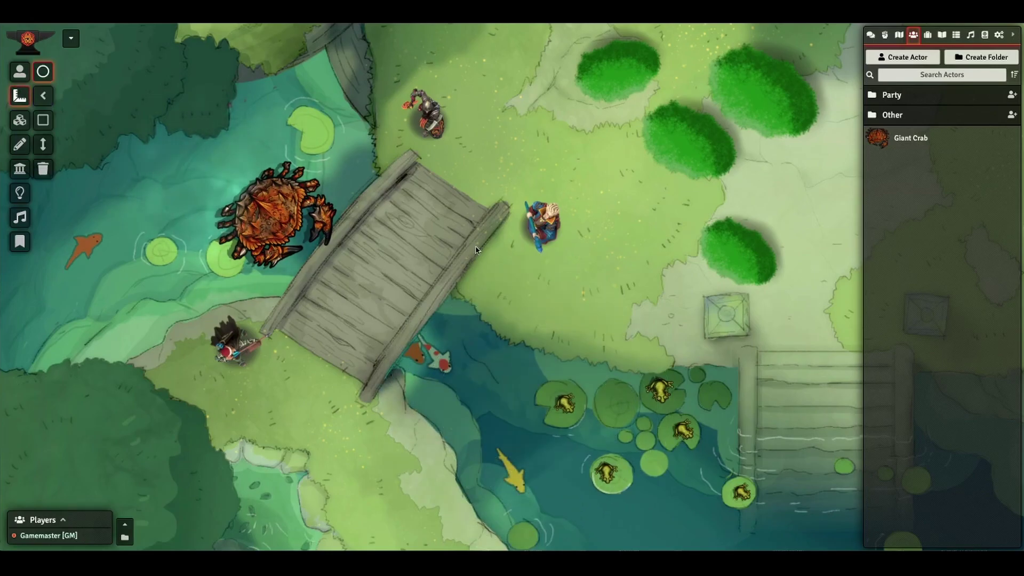
# - Draw a circle template on the bridge and fine-tune its radius down to 11ft
pyautogui.moveTo(421, 250); pyautogui.dragTo(609, 299)
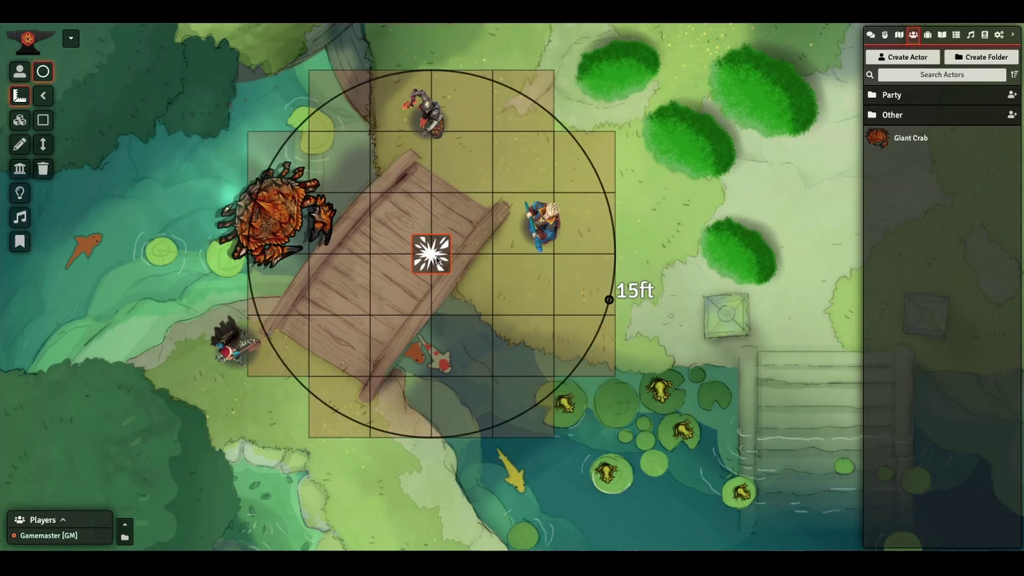
pyautogui.press('[')
pyautogui.press('[')
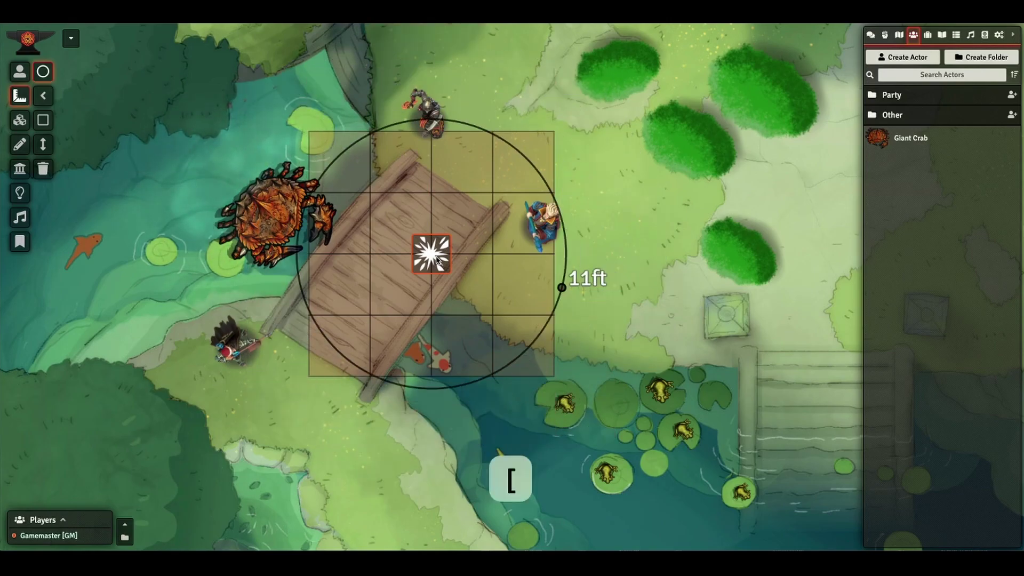
pyautogui.press(']')
pyautogui.press(']')
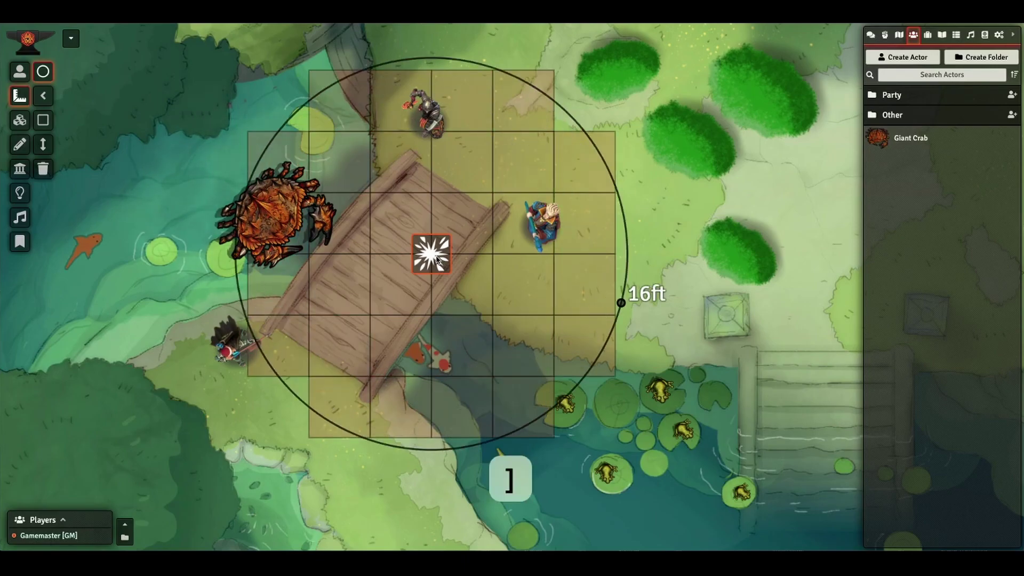
pyautogui.press(']')
pyautogui.press(']')
pyautogui.press('[')
pyautogui.press('[')
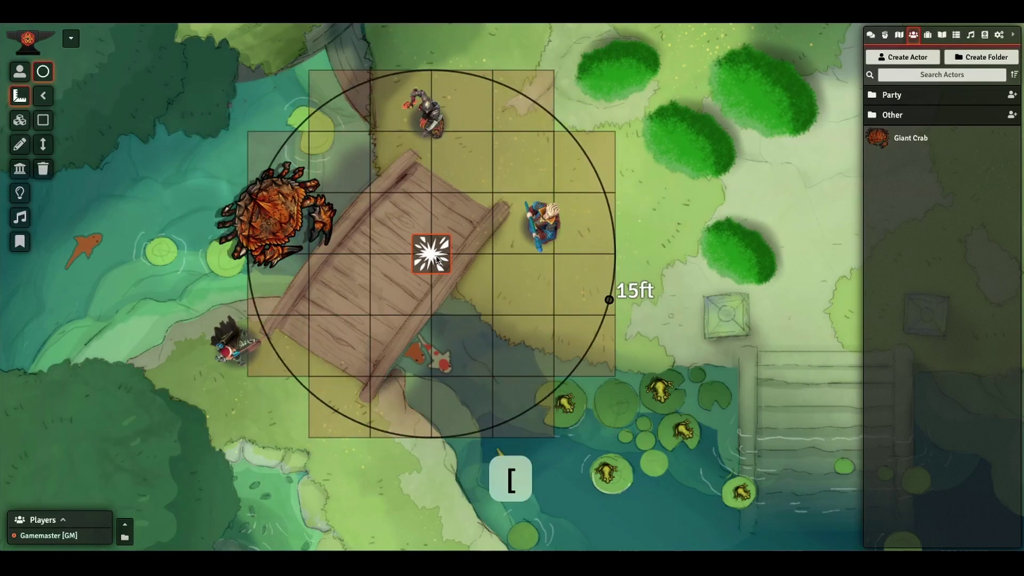
pyautogui.press('[')
pyautogui.press('[')
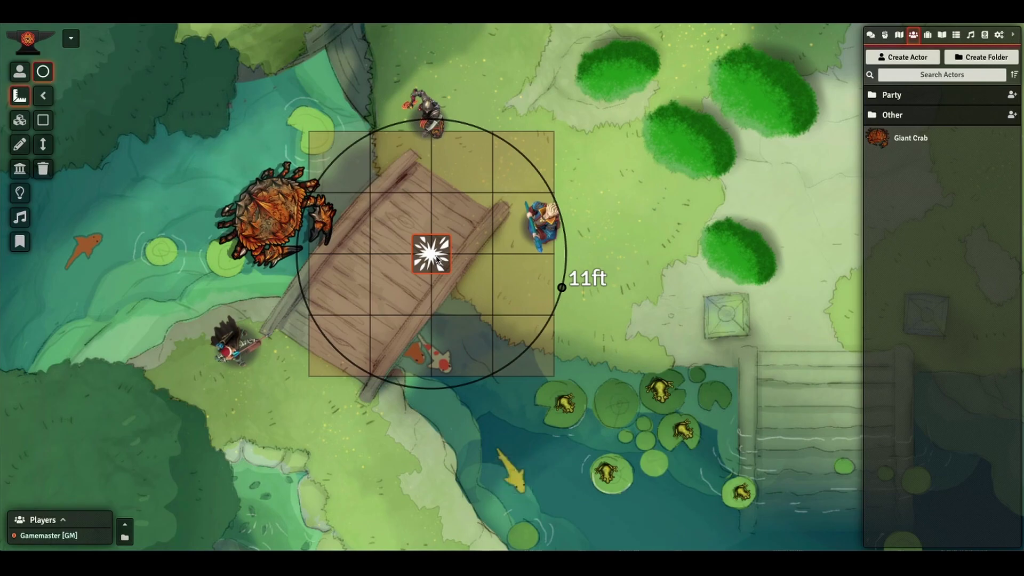
# - Resize the template in large steps between 5ft and 25ft, then discard it
pyautogui.hotkey('shift', ']')
pyautogui.hotkey('shift', ']')
pyautogui.hotkey('shift', '[')
pyautogui.hotkey('shift', '[')
pyautogui.hotkey('shift', '[')
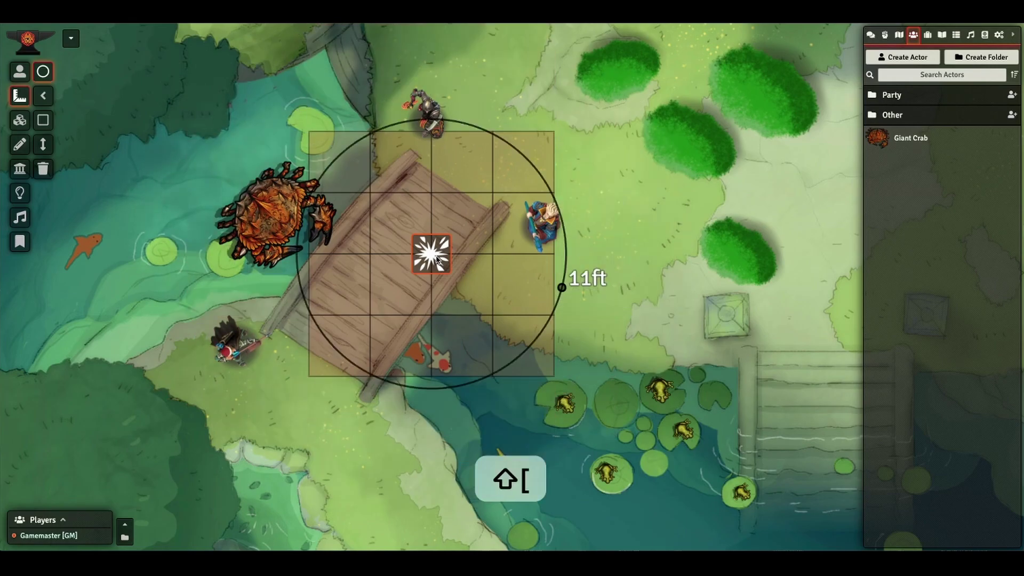
pyautogui.press('[')
pyautogui.hotkey('shift', ']')
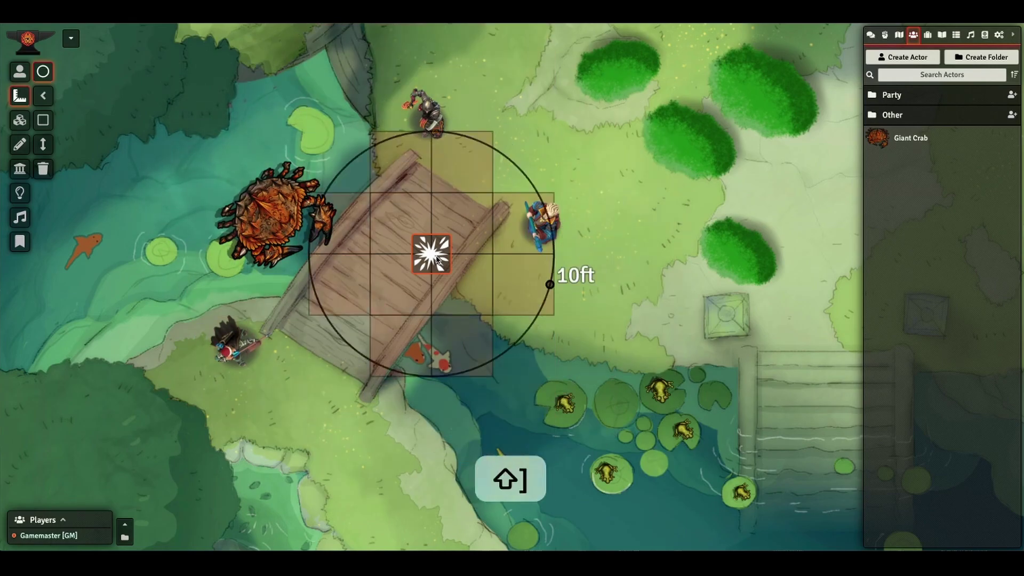
pyautogui.hotkey('shift', ']')
pyautogui.hotkey('shift', ']')
pyautogui.hotkey('shift', ']')
pyautogui.hotkey('shift', '[')
pyautogui.hotkey('shift', '[')
pyautogui.hotkey('shift', '[')
pyautogui.hotkey('shift', '[')
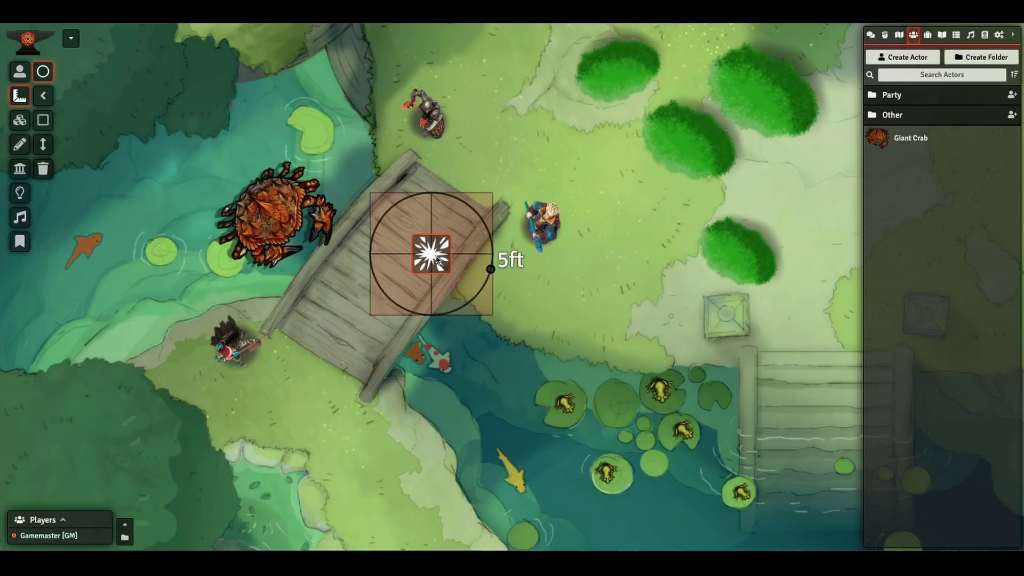
pyautogui.rightClick(436, 260)
pyautogui.click(999, 35)
# - Widen QuickScale's Token Scale Randomization Range to 0.7–1.7 in Module Settings and close the window
pyautogui.click(977, 133)
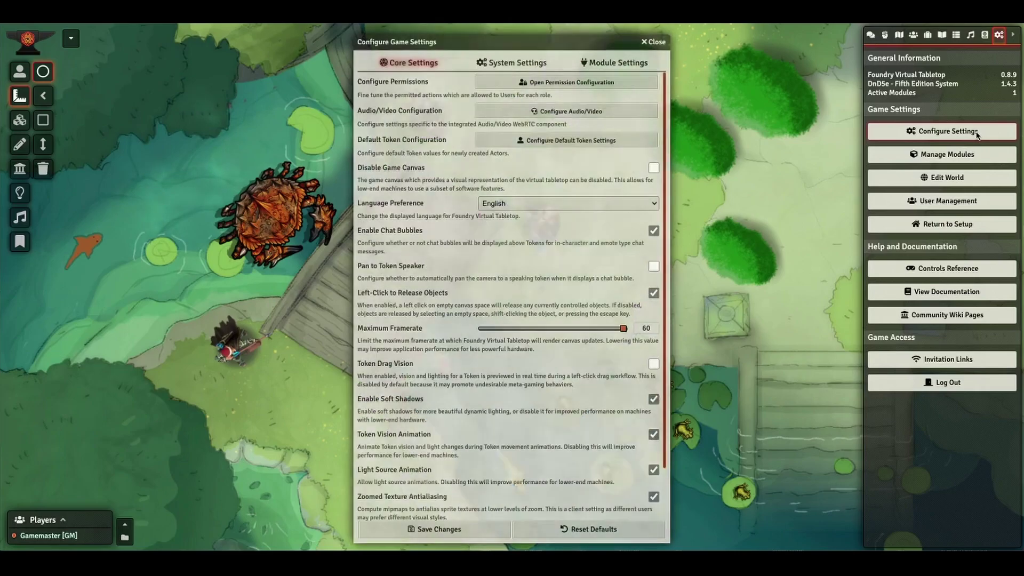
pyautogui.click(630, 65)
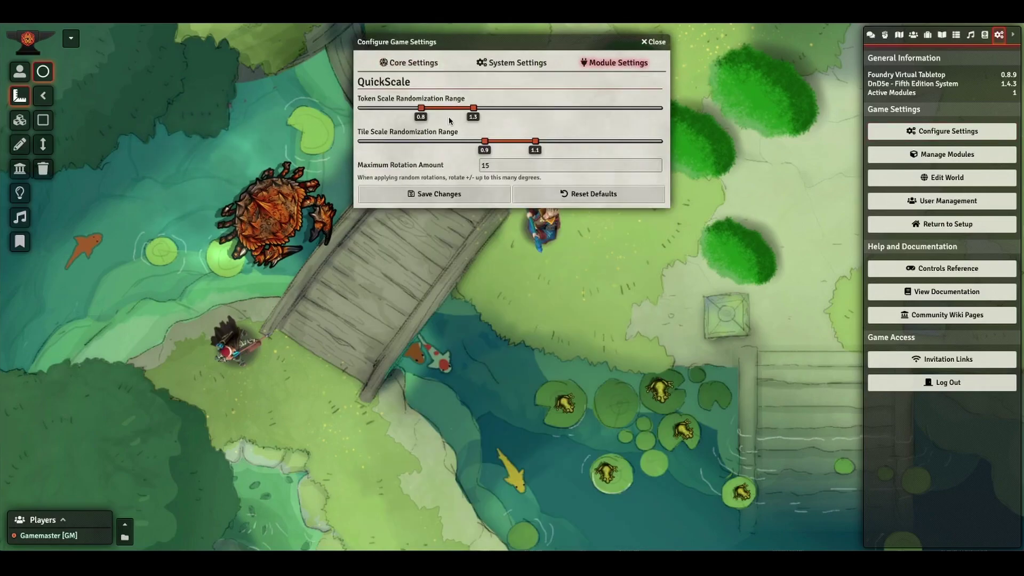
pyautogui.moveTo(480, 108); pyautogui.dragTo(506, 108)
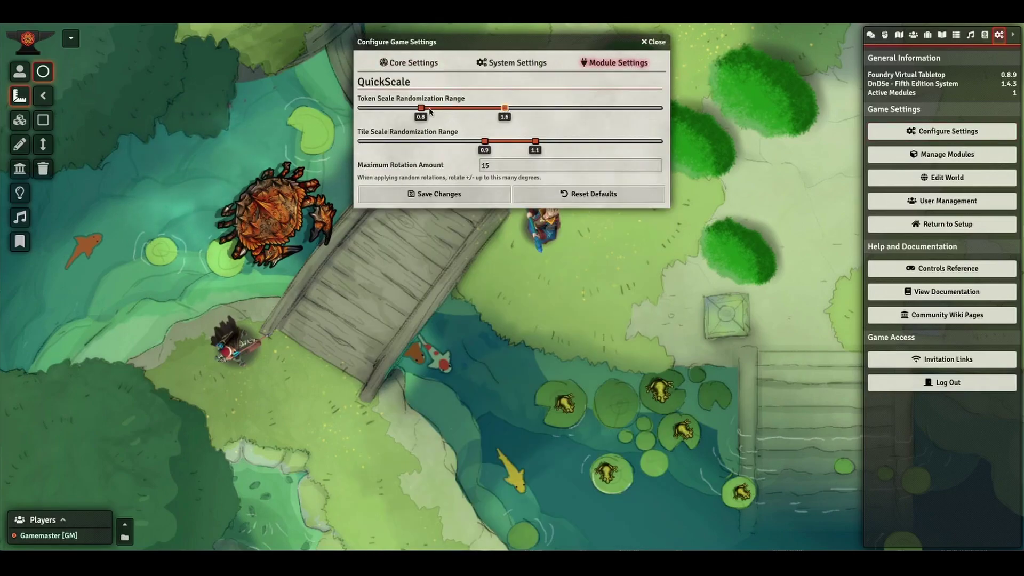
pyautogui.moveTo(421, 109); pyautogui.dragTo(461, 107)
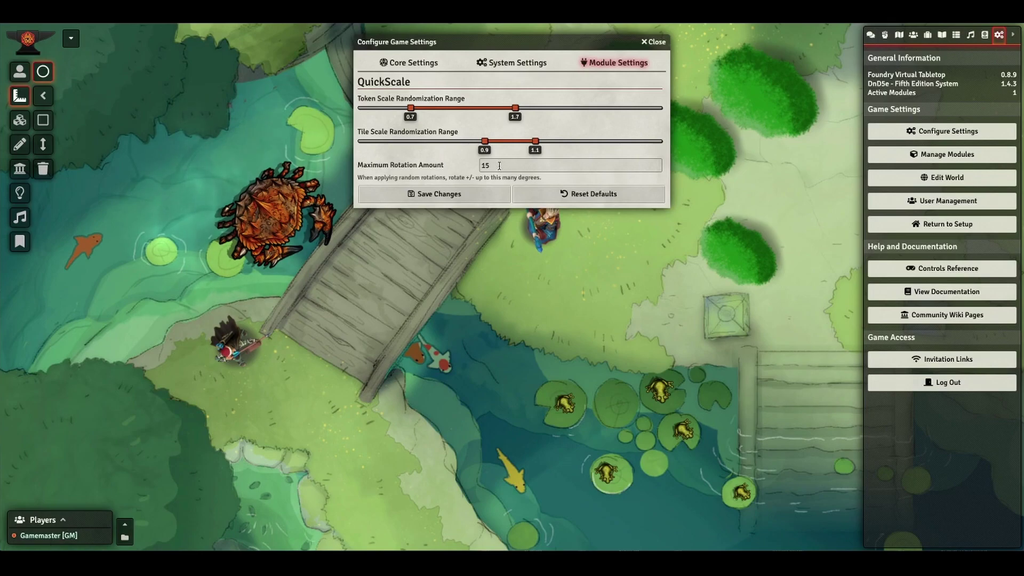
pyautogui.press('Return')
# - Open the Game Controls Reference and scroll down to the QuickScale Controls section
pyautogui.click(896, 271)
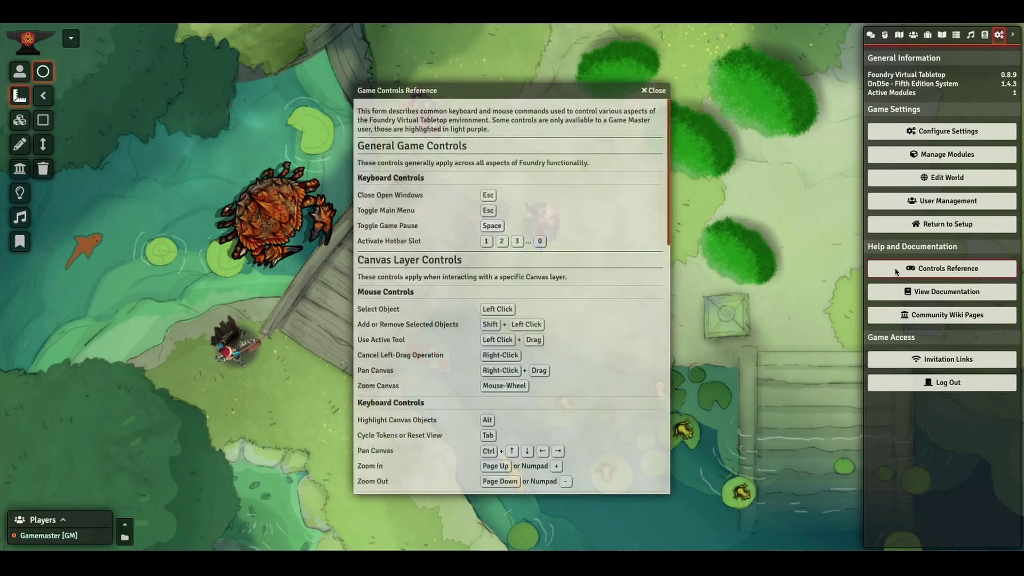
pyautogui.scroll(-15, 642, 274)
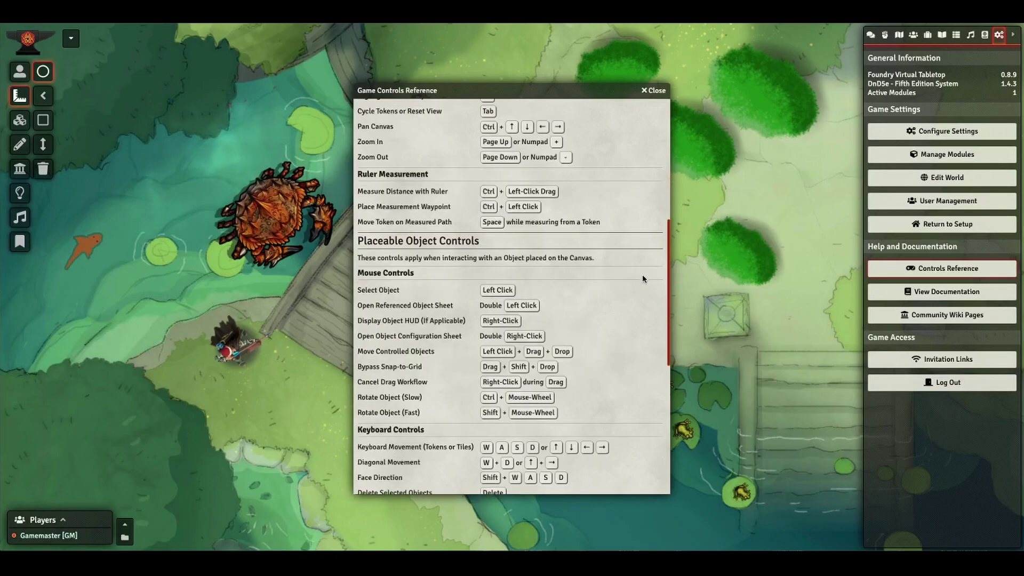